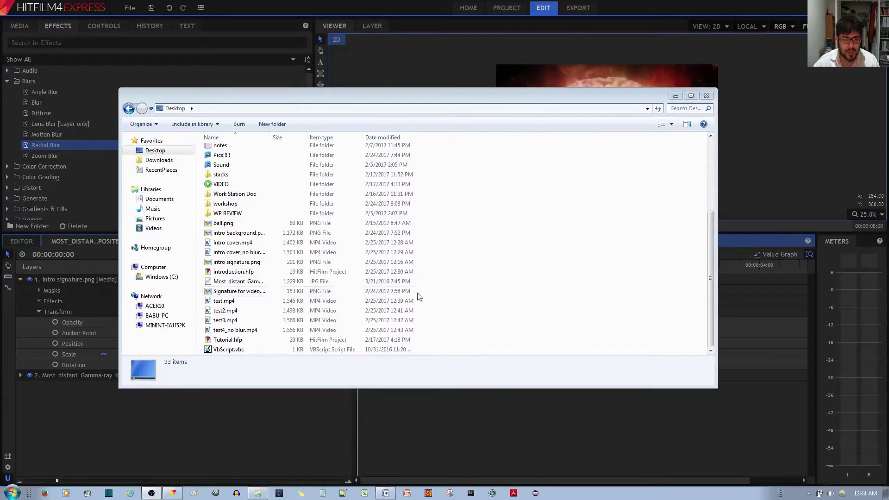
# Play test3.mp4 from the Desktop folder in Windows Explorer
pyautogui.click(569, 301)
pyautogui.doubleClick(250, 320)
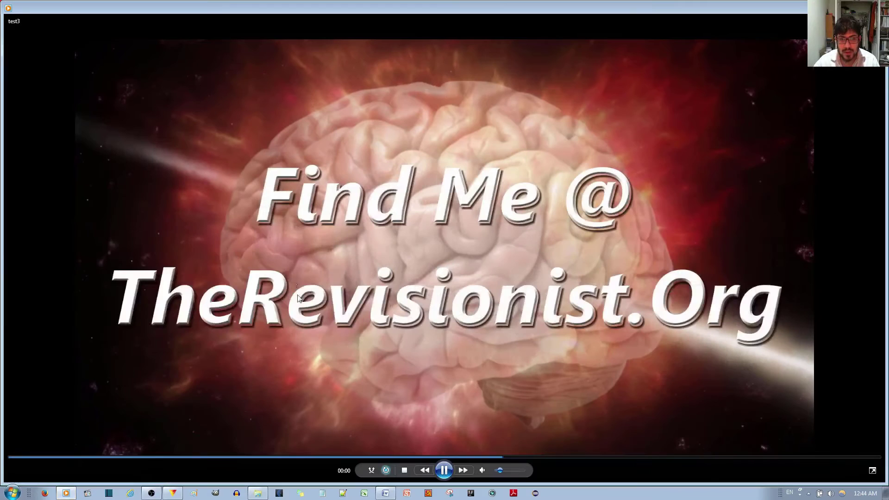
# After the clip plays, close the media player and the Desktop folder window
pyautogui.hotkey('alt', 'F4')
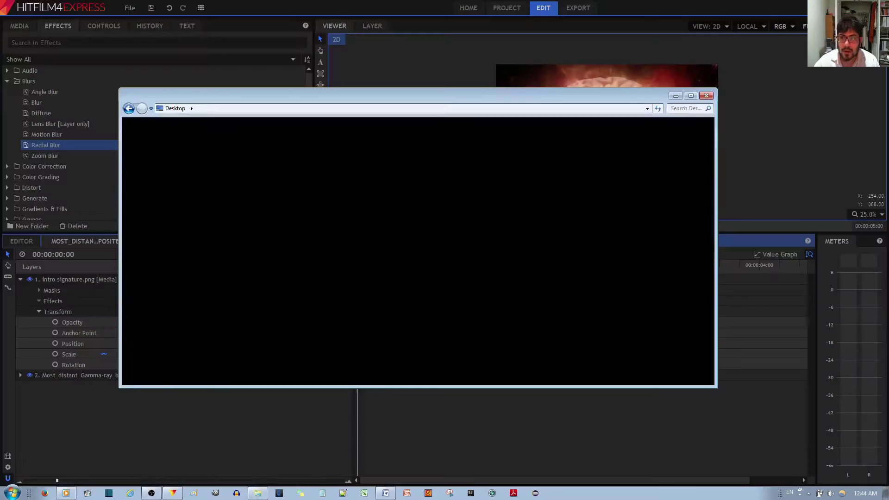
pyautogui.hotkey('alt', 'F4')
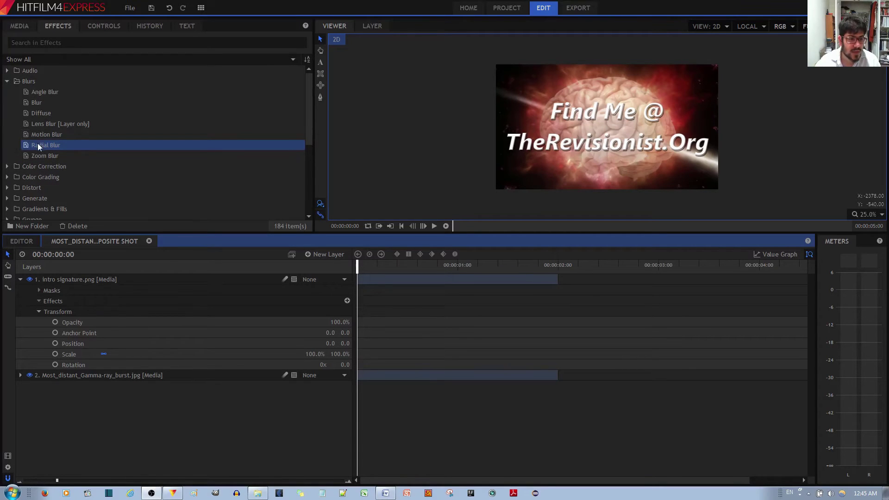
# Apply Radial Blur from Effects > Blurs to the Intro signature.png layer
pyautogui.moveTo(38, 144); pyautogui.dragTo(127, 332)
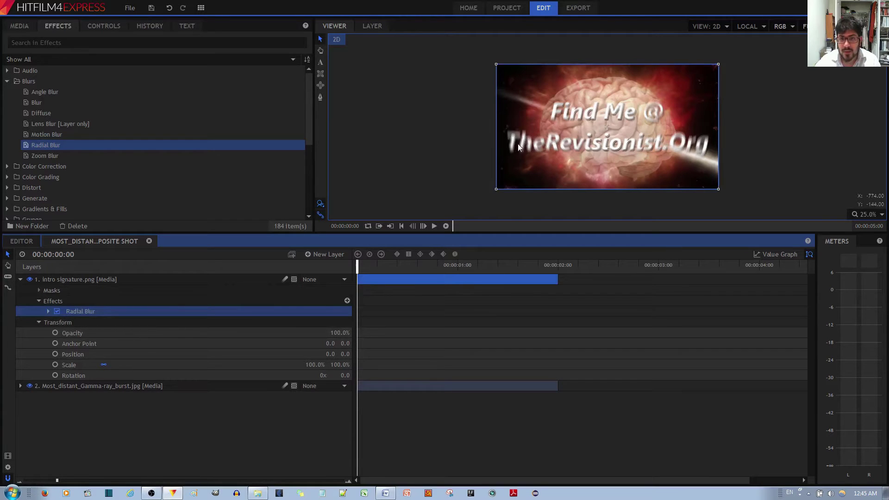
pyautogui.click(882, 216)
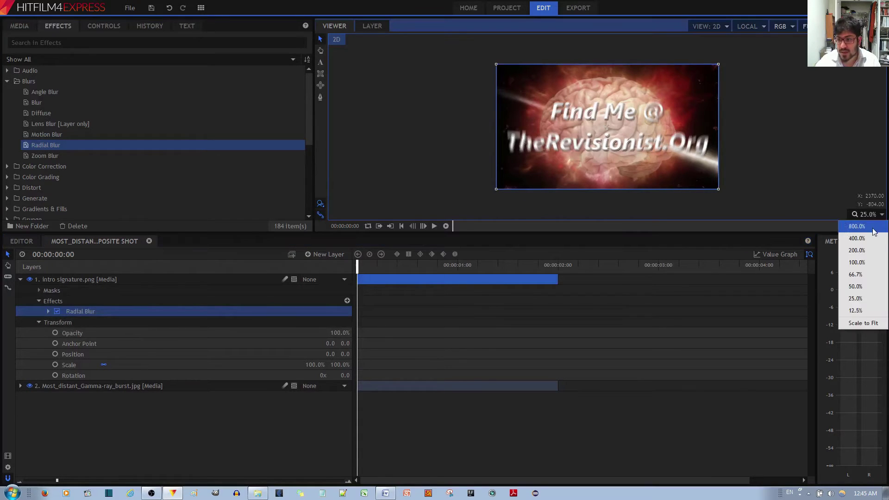
pyautogui.click(790, 163)
# Zoom and pan the viewer with the Hand tool to frame the blurred title
pyautogui.scroll(1, 744, 166)
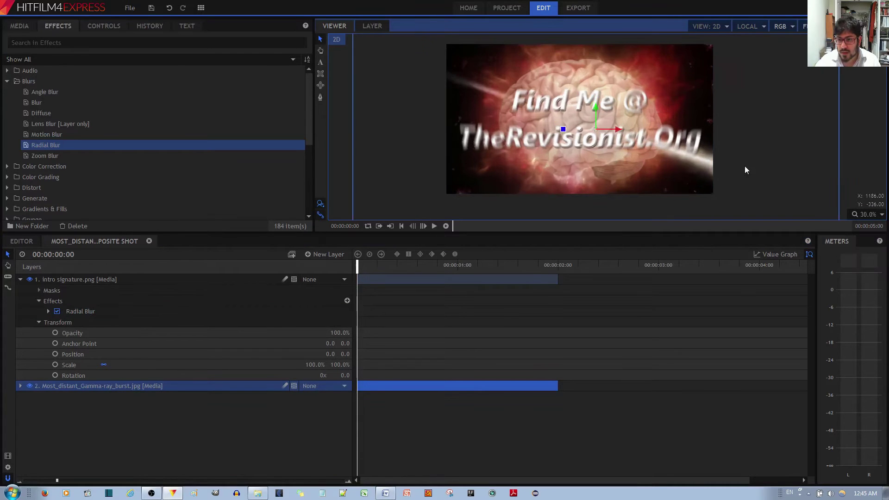
pyautogui.scroll(1, 726, 165)
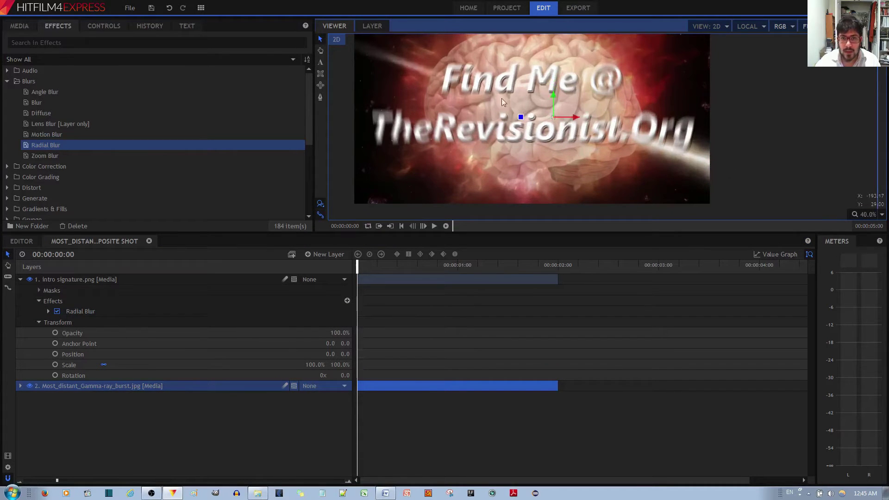
pyautogui.scroll(-1, 707, 109)
pyautogui.click(321, 51)
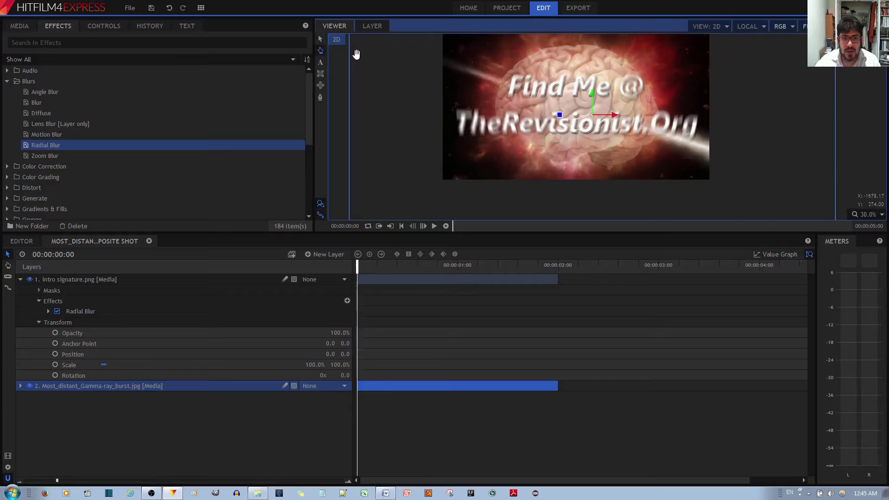
pyautogui.moveTo(559, 89); pyautogui.dragTo(577, 107)
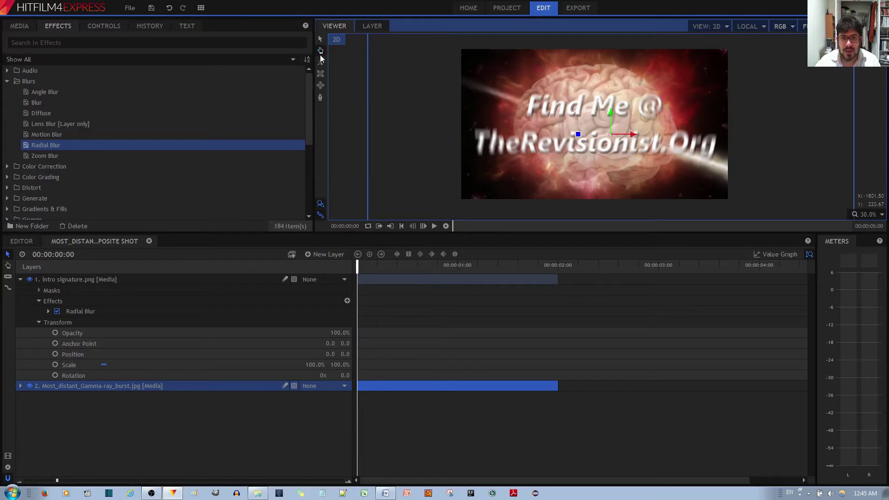
pyautogui.press('ctrl')
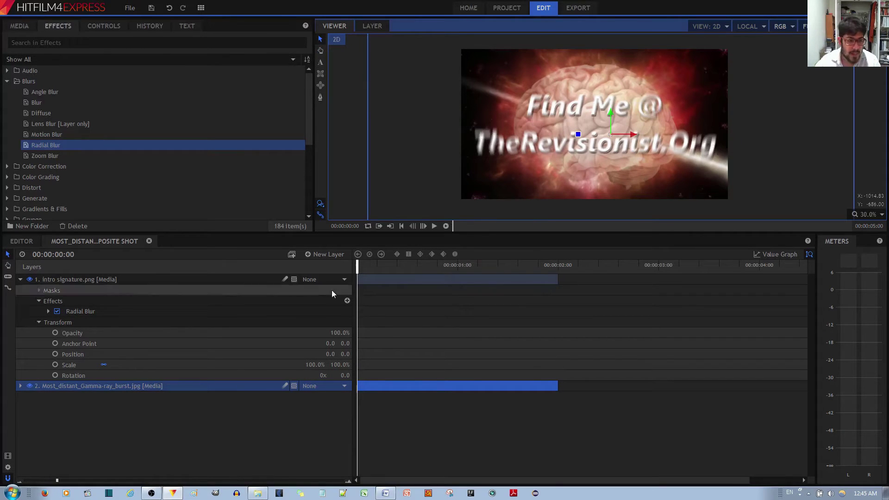
# Expand Radial Blur and its Center group, selecting the Center Position property
pyautogui.click(48, 311)
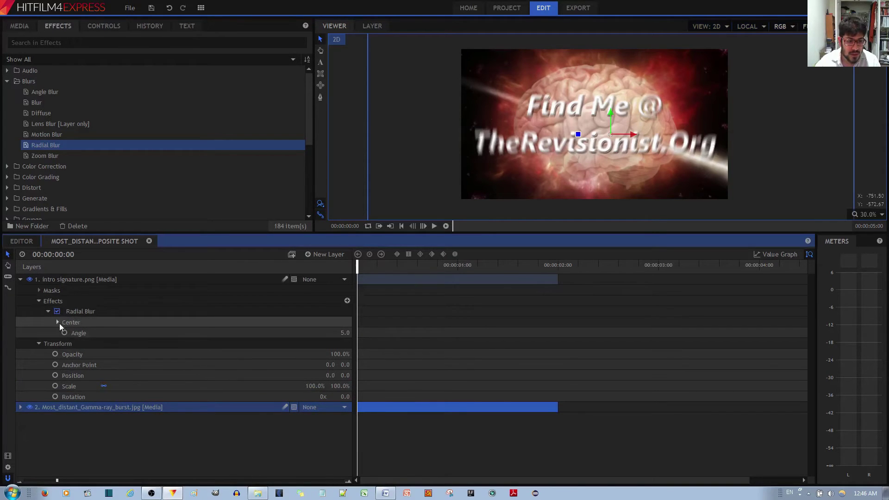
pyautogui.click(57, 322)
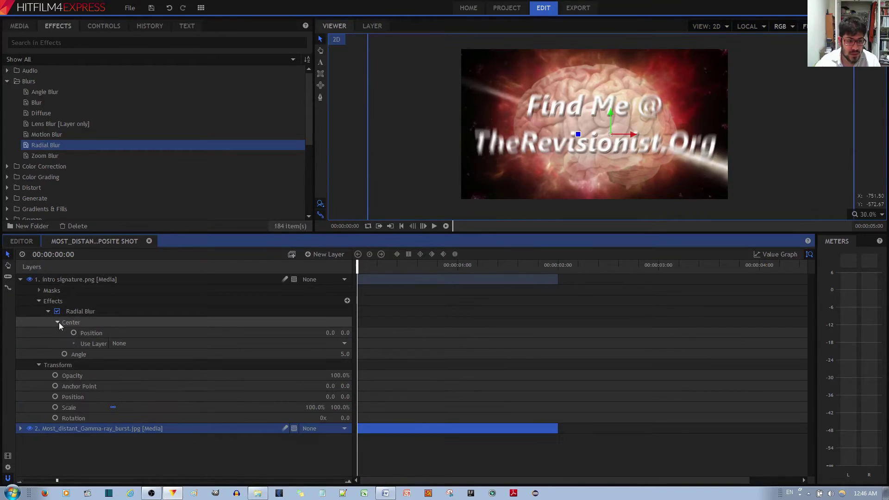
pyautogui.click(84, 332)
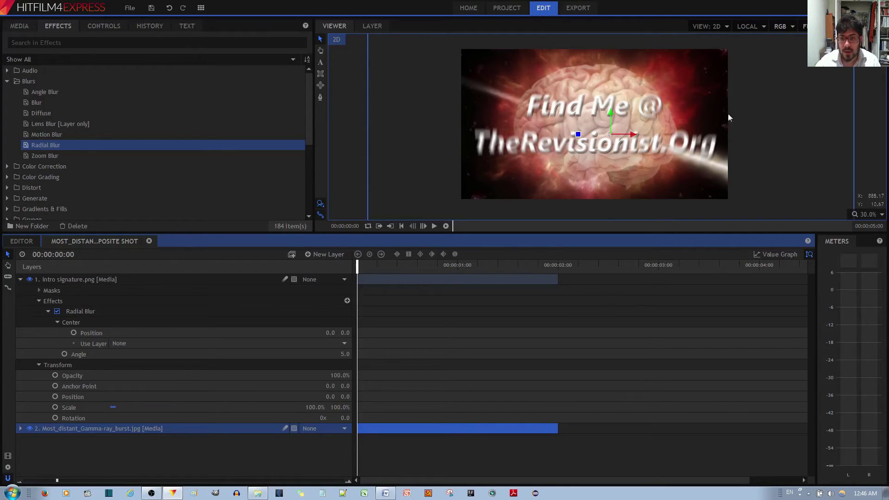
# Test the blur Center Position by entering 500 for its coordinates
pyautogui.click(330, 332)
pyautogui.write('50')
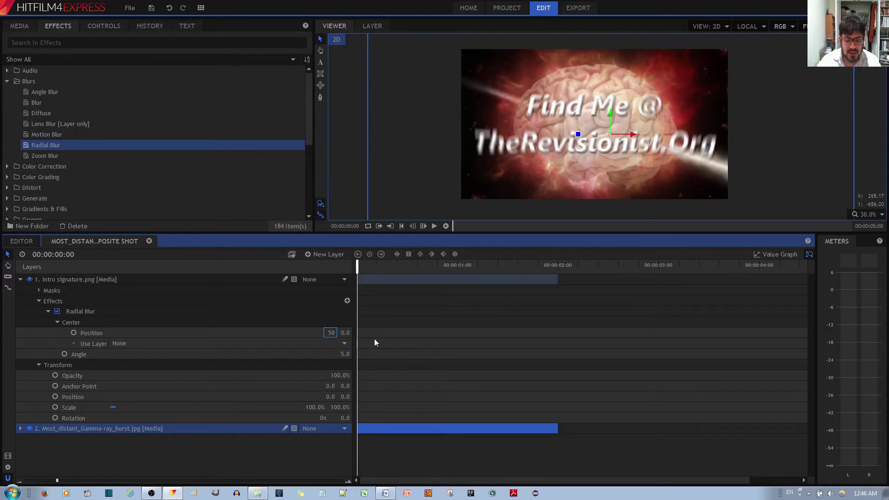
pyautogui.press('BackSpace')
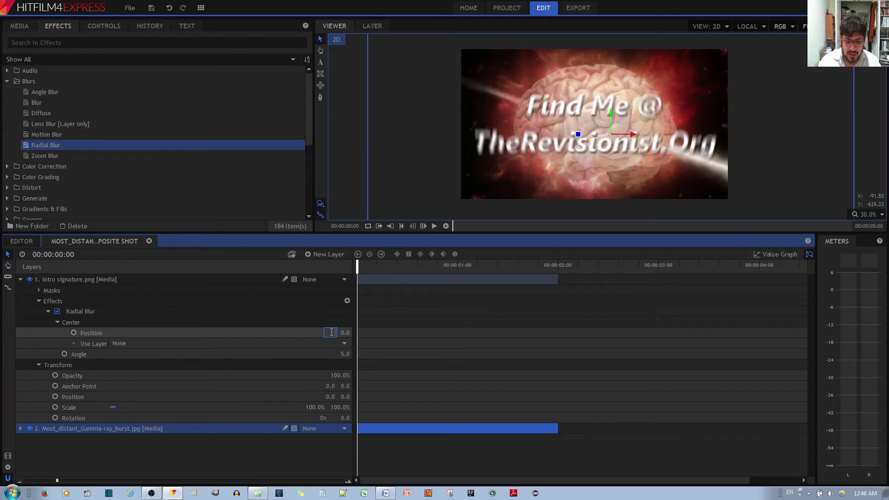
pyautogui.press('Return')
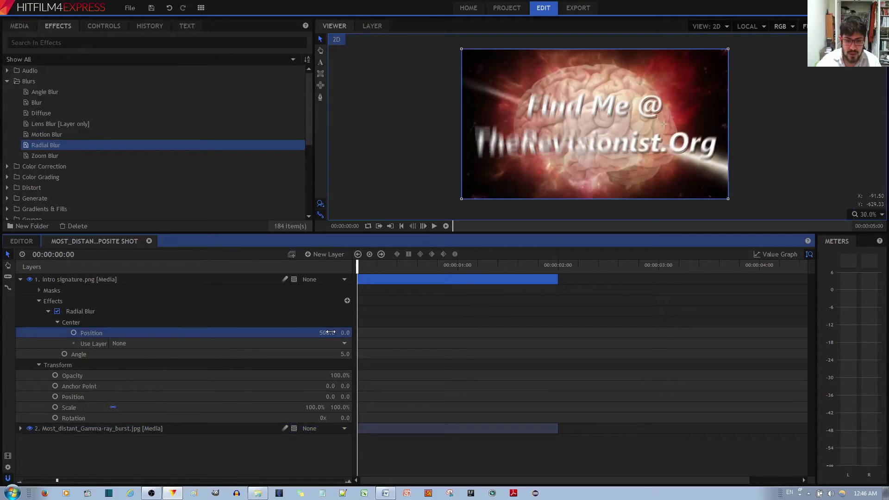
pyautogui.click(345, 332)
pyautogui.write('500')
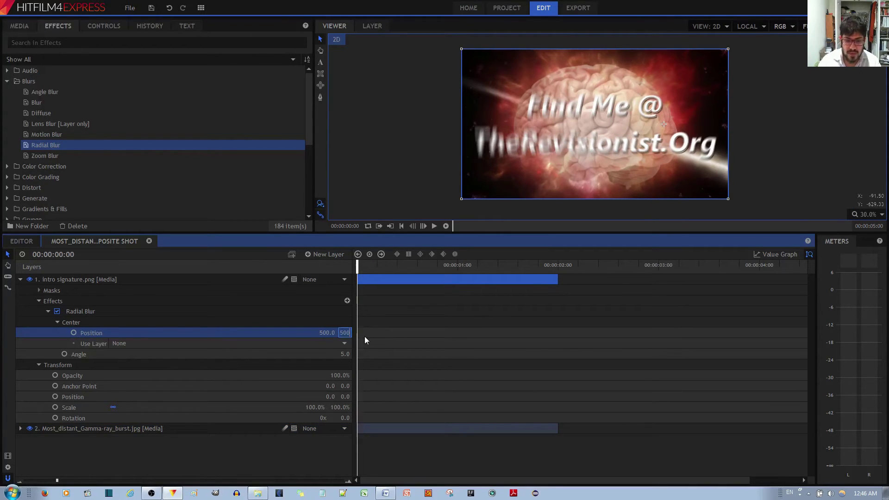
pyautogui.press('Return')
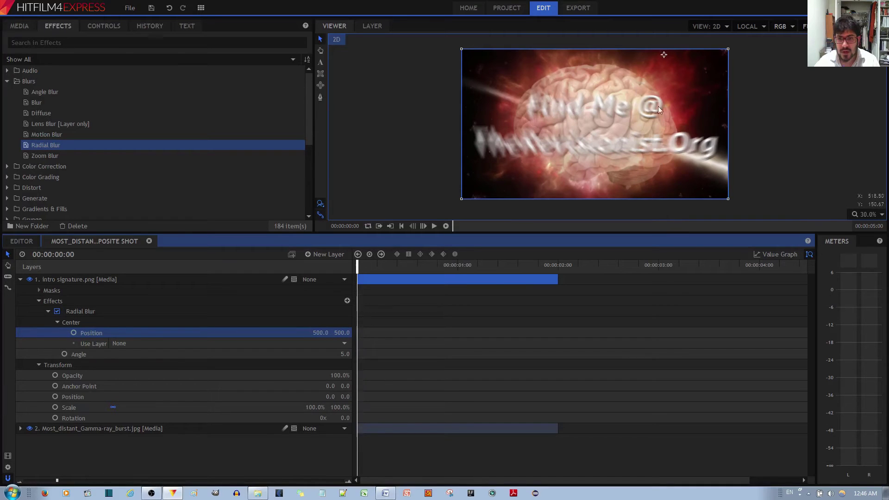
# Drag the centre crosshair back to the image middle, leaving Position at 0.0, 0.0
pyautogui.click(665, 56)
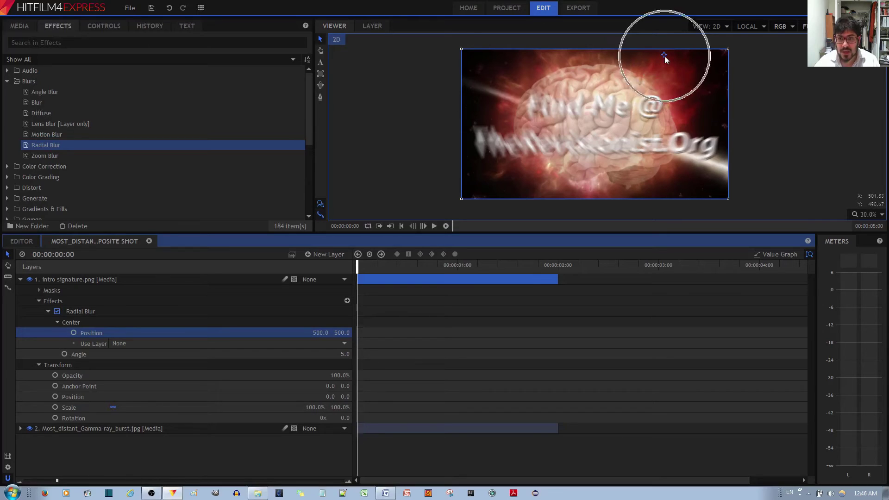
pyautogui.moveTo(665, 57); pyautogui.dragTo(637, 124)
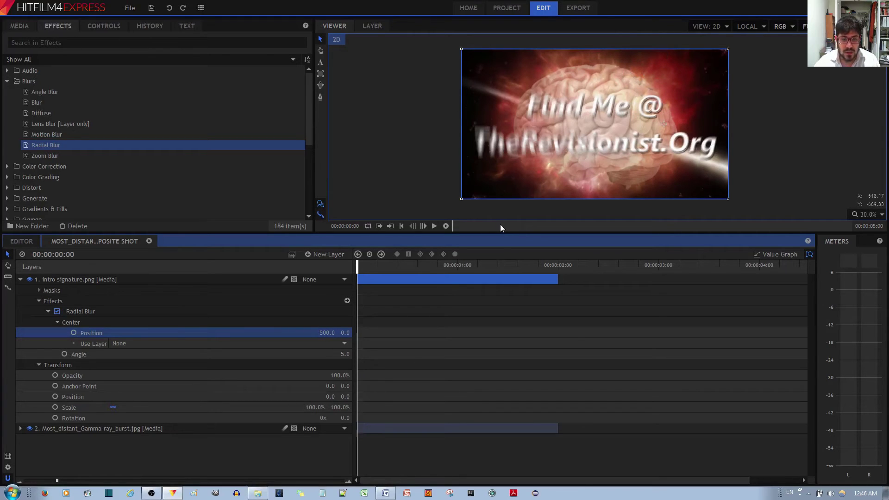
pyautogui.click(595, 125)
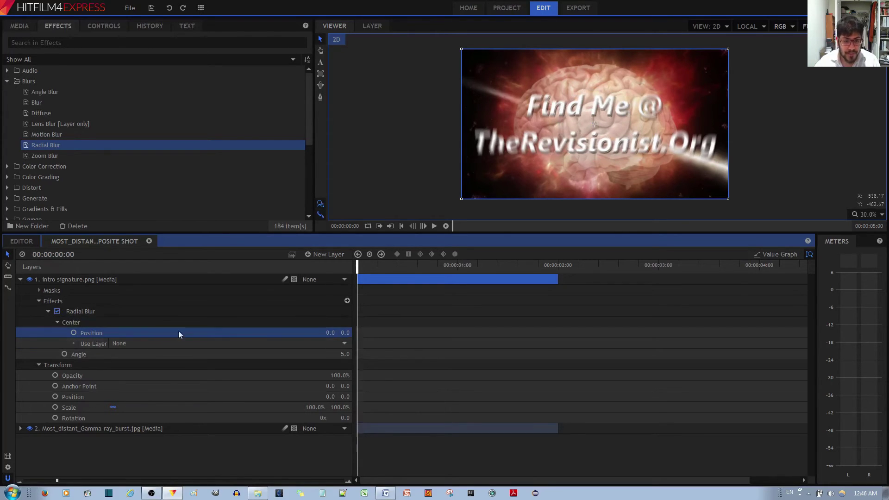
# Raise the Radial Blur Angle from 5.0 to 90.0
pyautogui.click(75, 355)
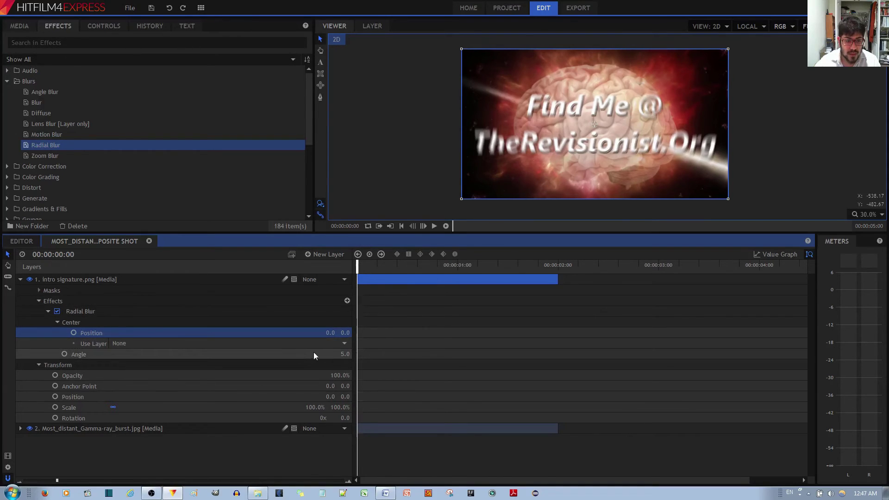
pyautogui.click(345, 354)
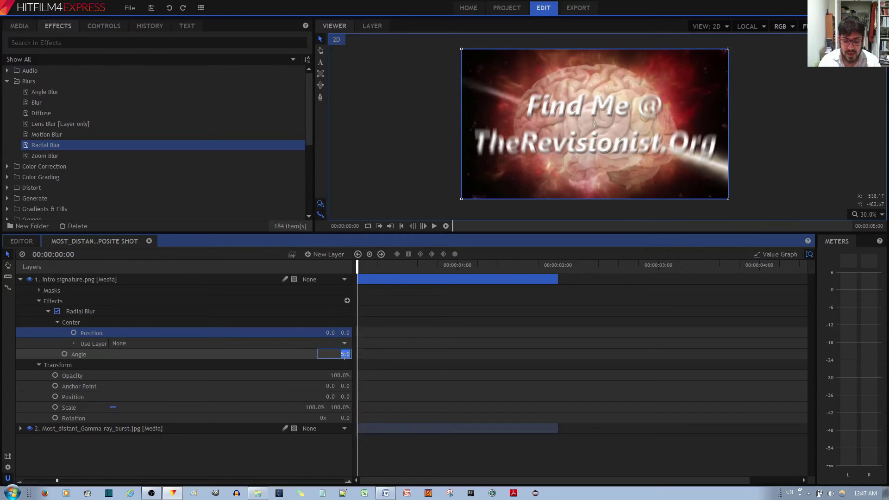
pyautogui.write('10')
pyautogui.press('Return')
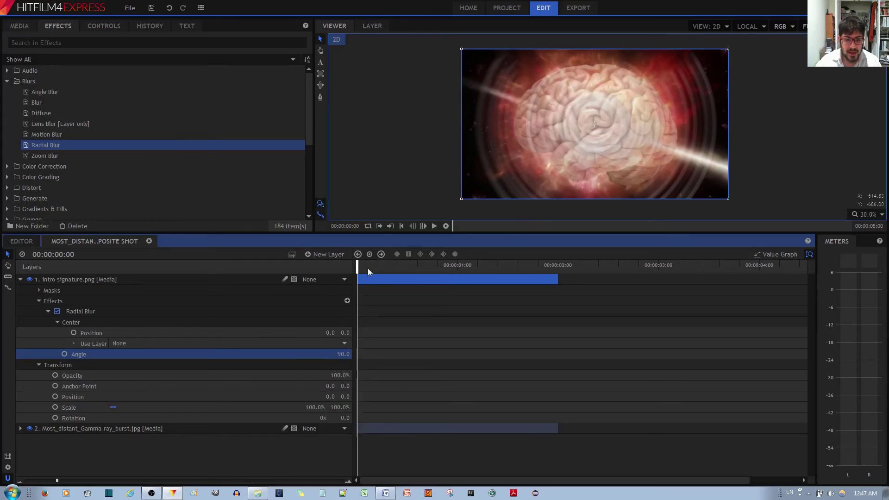
# Keyframe the Angle at 90 on frame zero and at 0 at 00:00:01:00
pyautogui.click(65, 354)
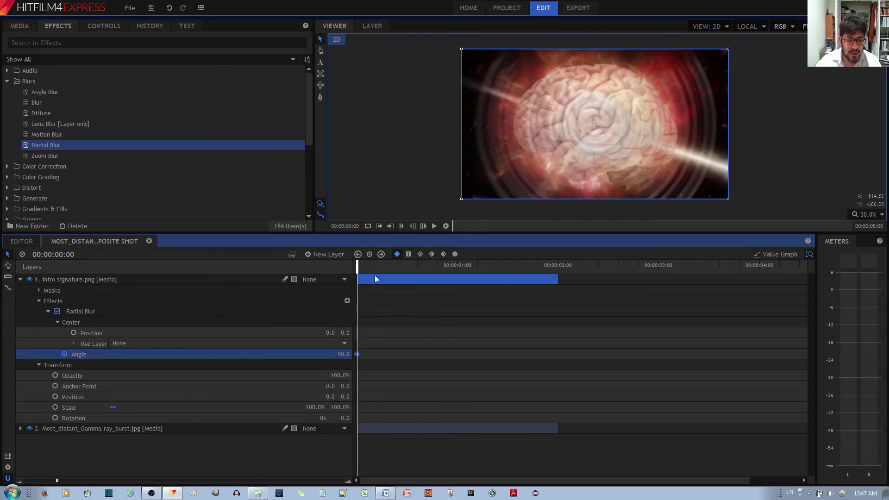
pyautogui.moveTo(364, 269); pyautogui.dragTo(469, 280)
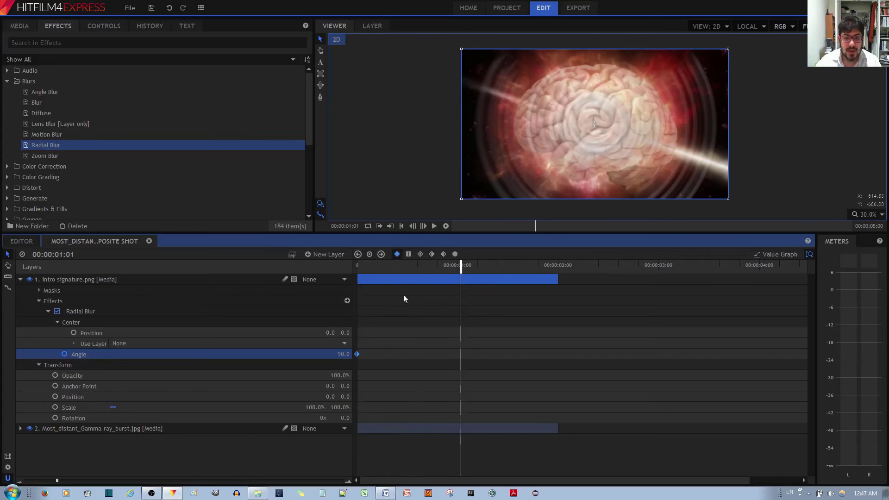
pyautogui.click(457, 270)
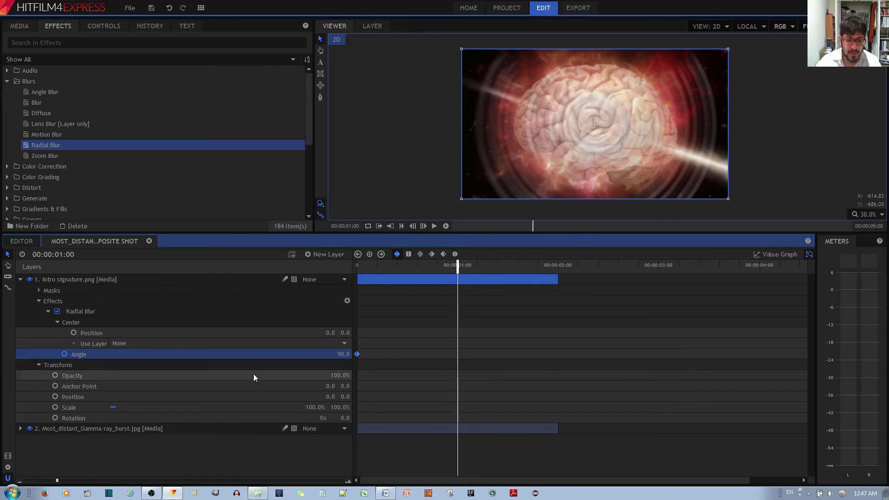
pyautogui.click(343, 354)
pyautogui.write('0')
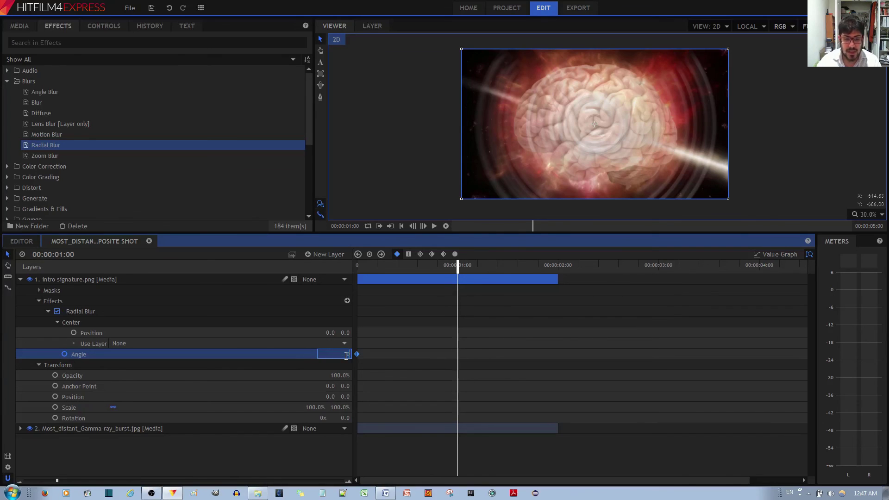
pyautogui.press('Return')
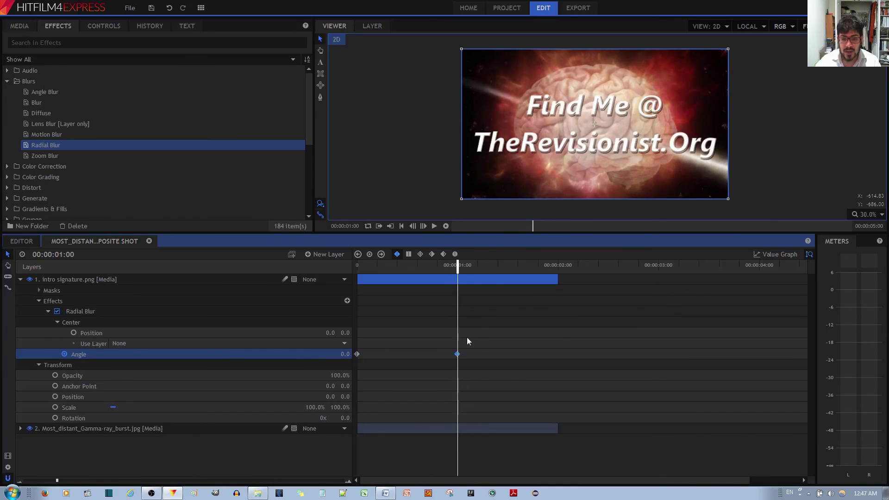
# Rewind to the start and play back the swirl-to-sharp title animation
pyautogui.moveTo(457, 264); pyautogui.dragTo(352, 291)
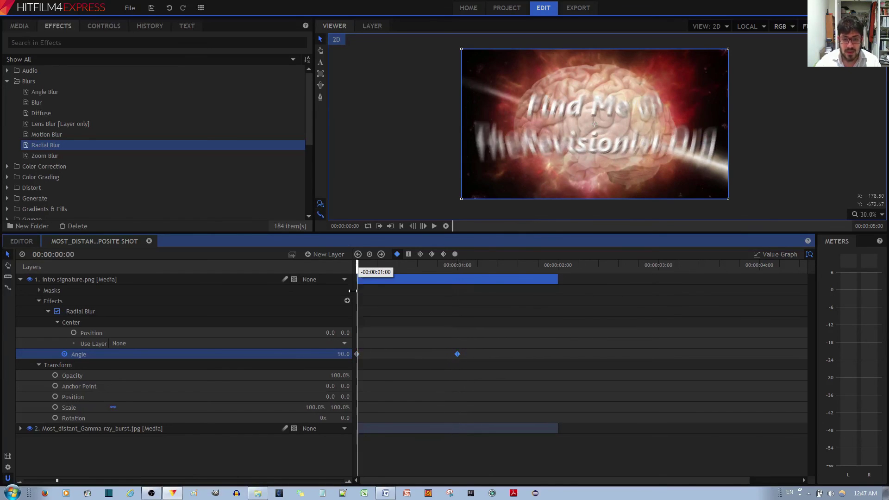
pyautogui.press('space')
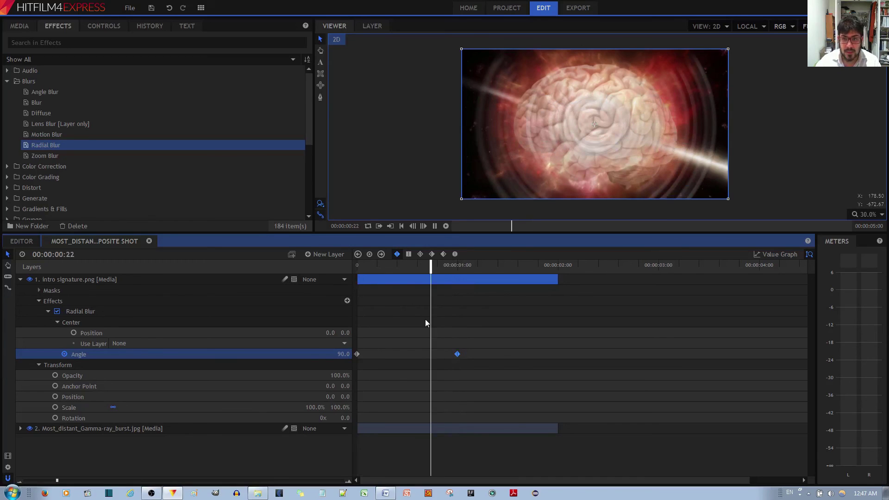
pyautogui.press('space')
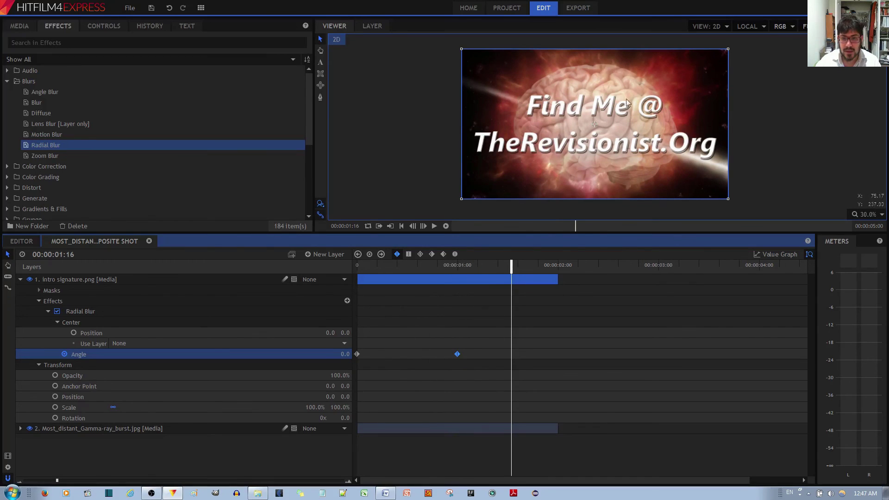